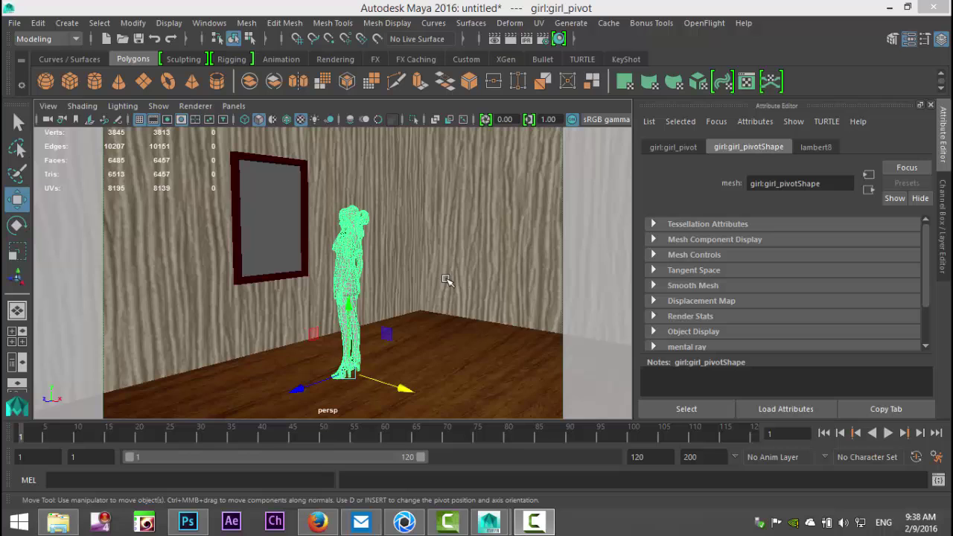
Examine the framed mirror on the wall and the girl model standing beside it from several angles and distances.
{"action": "left_click_drag", "start_coordinate": [457, 341], "coordinate": [382, 340], "text": "alt"}
{"action": "scroll", "coordinate": [471, 329], "scroll_direction": "down", "scroll_amount": 5}
{"action": "scroll", "coordinate": [470, 329], "scroll_direction": "up", "scroll_amount": 5}
{"action": "scroll", "coordinate": [383, 340], "scroll_direction": "up", "scroll_amount": 5}
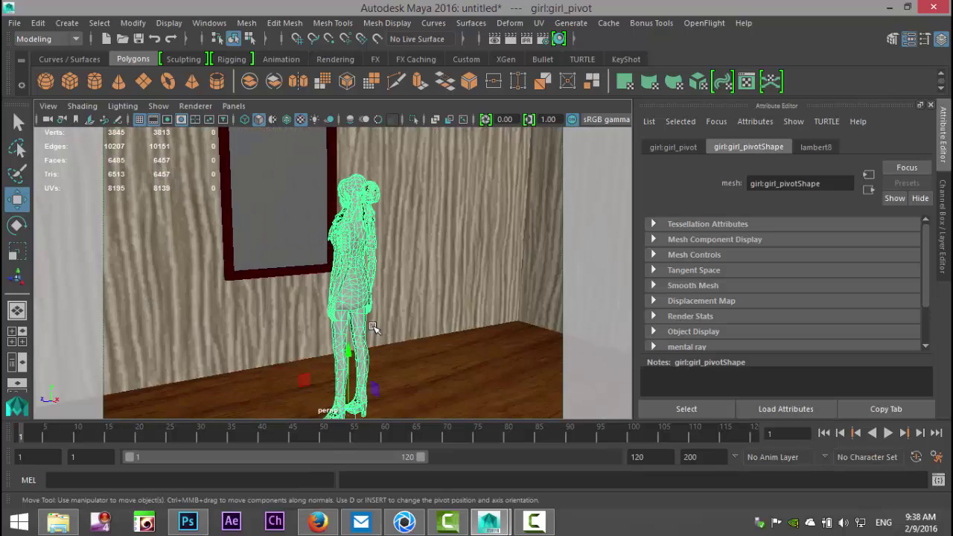
{"action": "middle_click_drag", "start_coordinate": [350, 339], "coordinate": [485, 419], "text": "alt"}
{"action": "scroll", "coordinate": [485, 419], "scroll_direction": "up", "scroll_amount": 3}
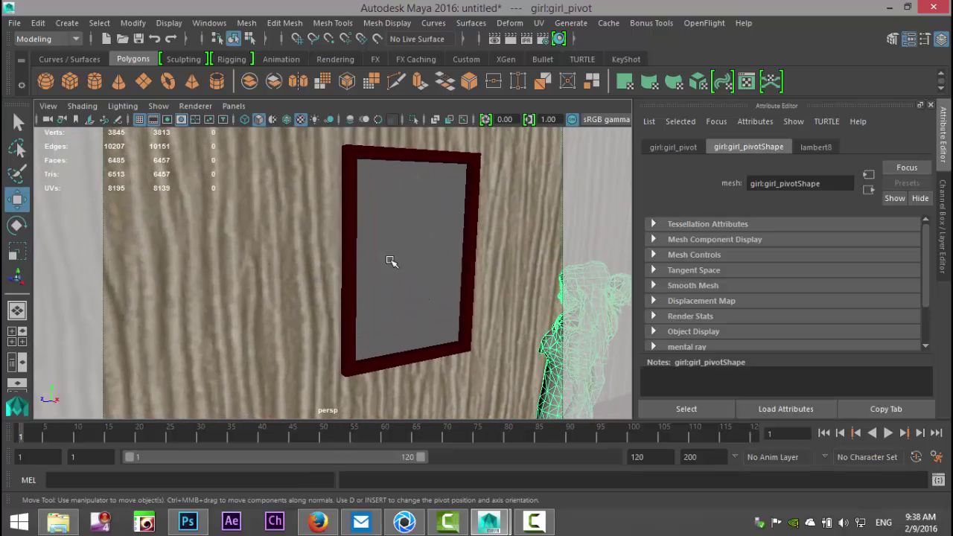
{"action": "left_click", "coordinate": [384, 242]}
{"action": "left_click_drag", "start_coordinate": [304, 350], "coordinate": [431, 318], "text": "alt"}
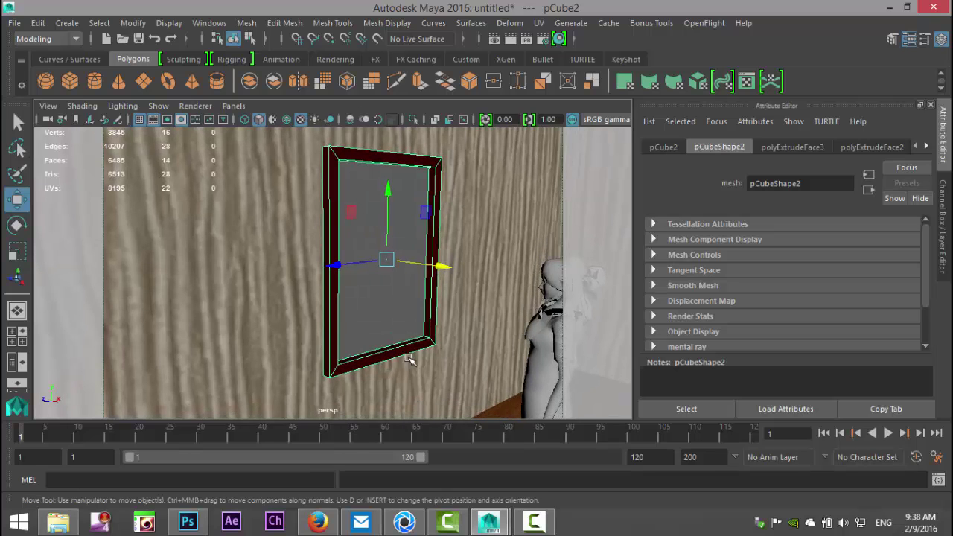
{"action": "scroll", "coordinate": [408, 359], "scroll_direction": "down", "scroll_amount": 5}
{"action": "scroll", "coordinate": [396, 366], "scroll_direction": "up", "scroll_amount": 5}
{"action": "middle_click_drag", "start_coordinate": [395, 365], "coordinate": [264, 287], "text": "alt"}
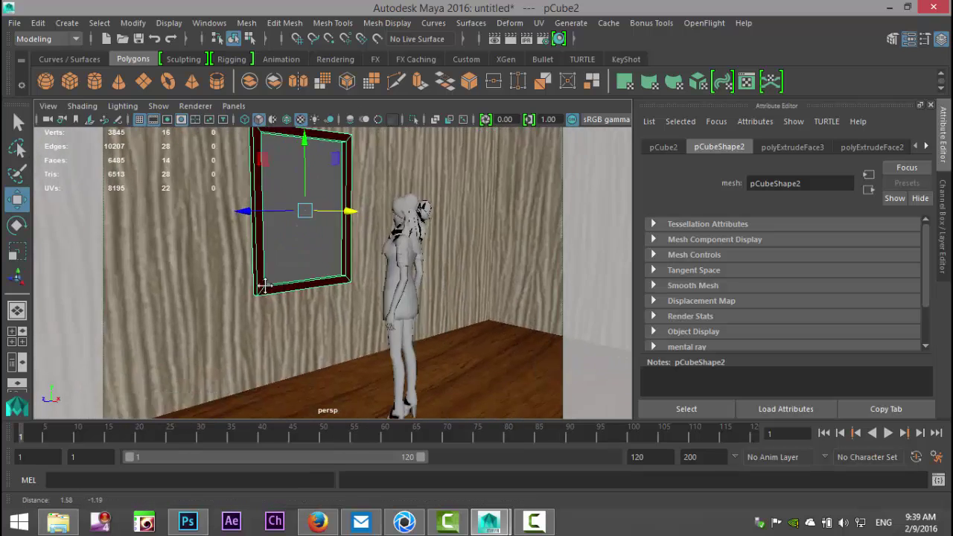
{"action": "left_click_drag", "start_coordinate": [264, 287], "coordinate": [315, 335], "text": "alt"}
{"action": "scroll", "coordinate": [396, 330], "scroll_direction": "up", "scroll_amount": 3}
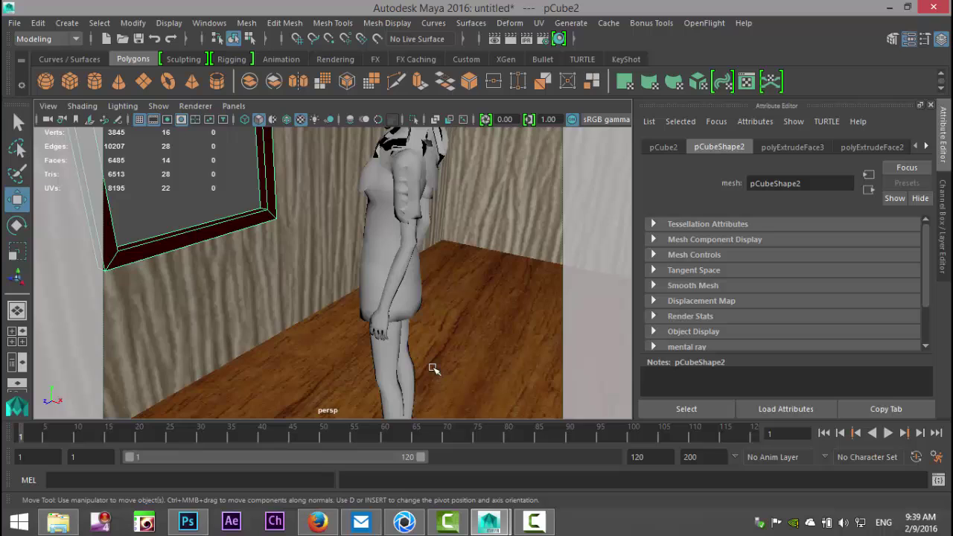
{"action": "left_click_drag", "start_coordinate": [436, 330], "coordinate": [395, 325], "text": "alt"}
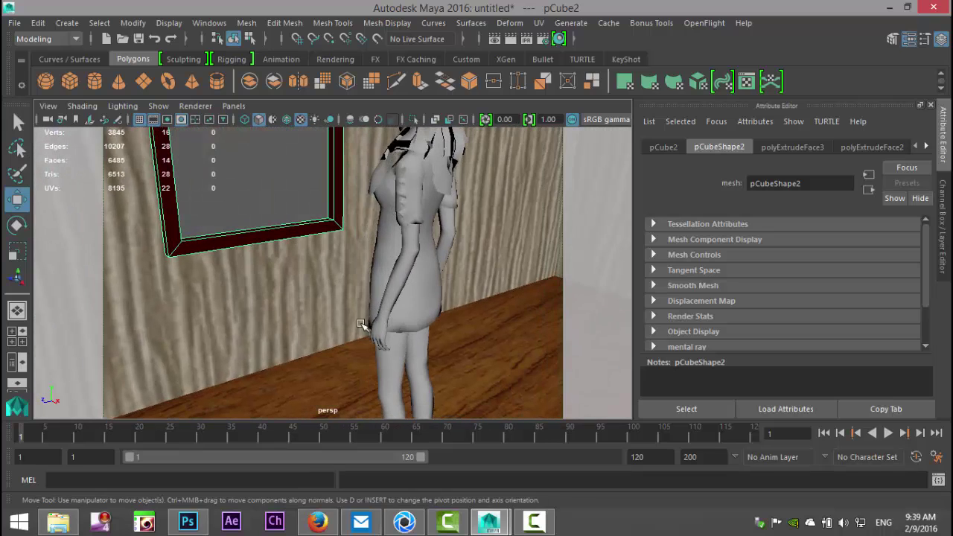
{"action": "right_click_drag", "start_coordinate": [360, 325], "coordinate": [322, 372], "text": "alt"}
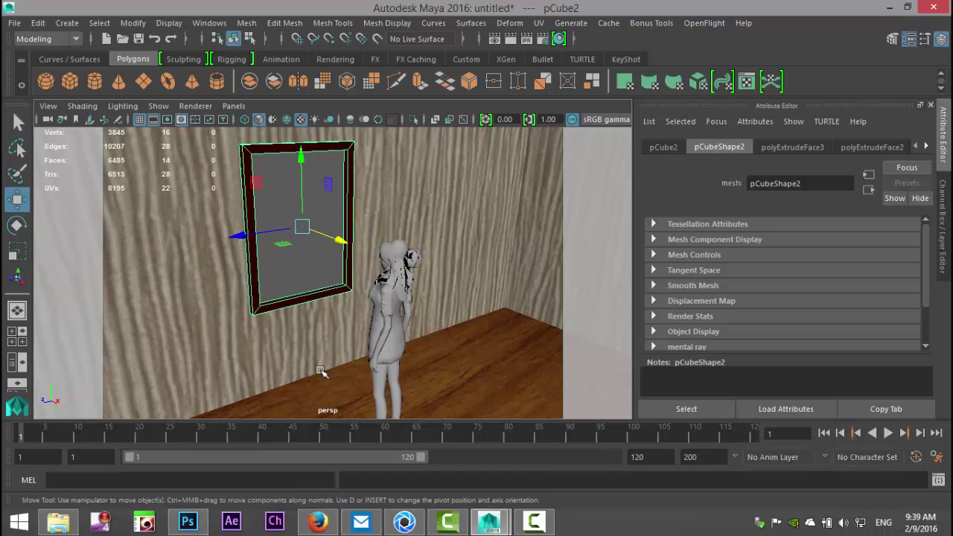
{"action": "left_click_drag", "start_coordinate": [322, 372], "coordinate": [345, 325], "text": "alt"}
{"action": "middle_click_drag", "start_coordinate": [332, 317], "coordinate": [363, 368], "text": "alt"}
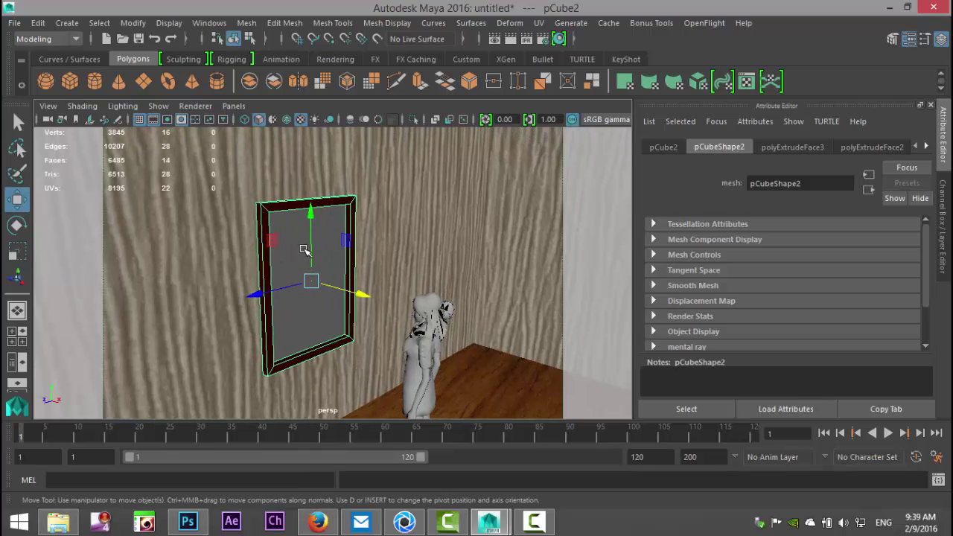
Select the mirror's inner glass face and assign a new mia_material_x material to it.
{"action": "right_click_drag", "start_coordinate": [305, 250], "coordinate": [303, 158]}
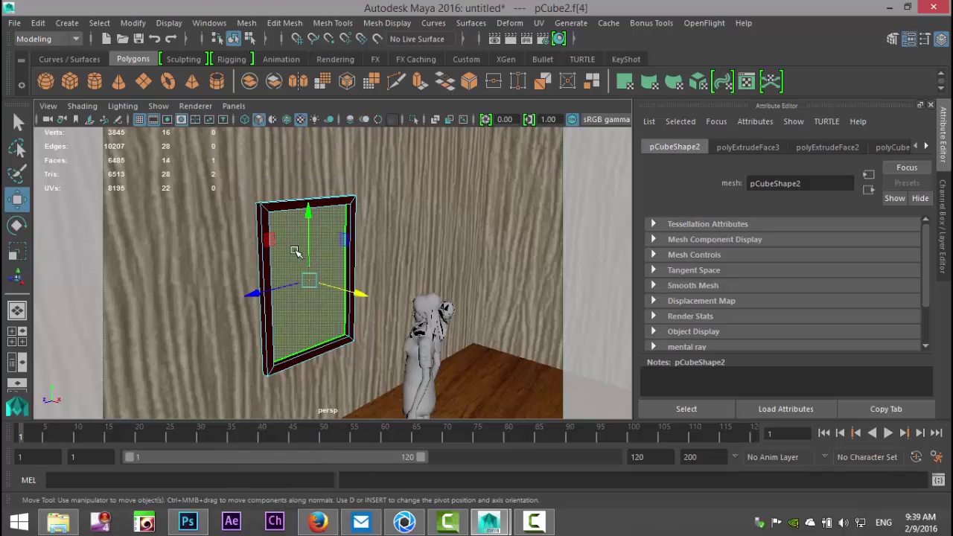
{"action": "right_click_drag", "start_coordinate": [295, 252], "coordinate": [313, 463]}
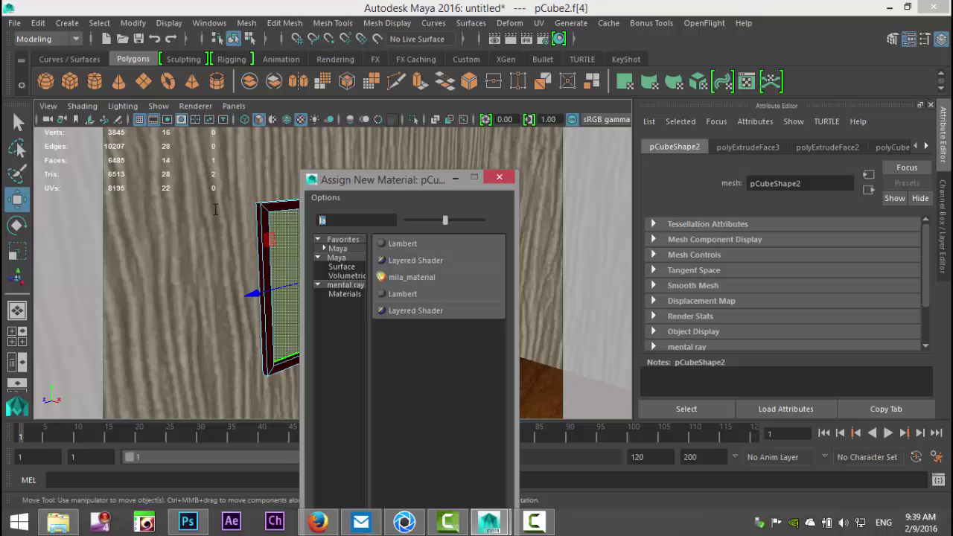
{"action": "key", "text": "BackSpace"}
{"action": "type", "text": "mia"}
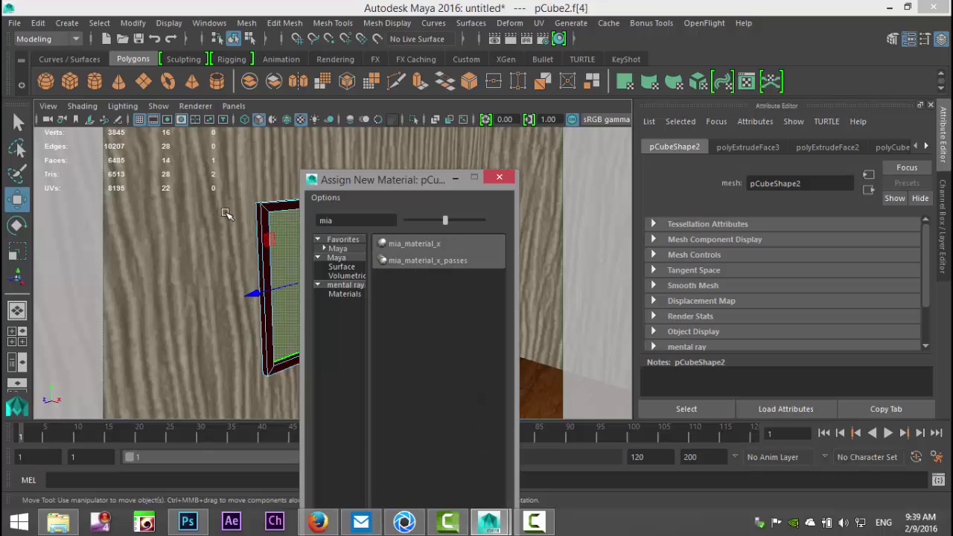
{"action": "left_click", "coordinate": [421, 243]}
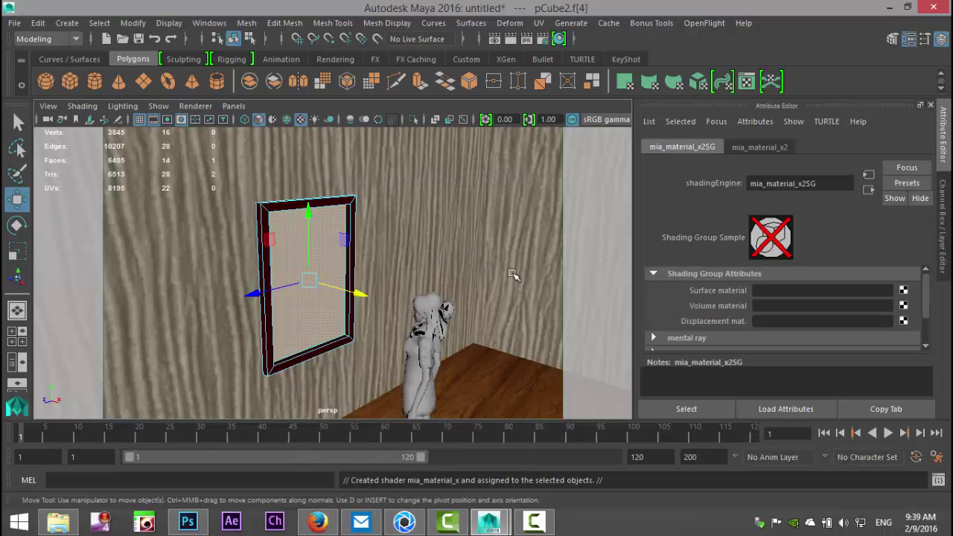
Apply the Chrome preset to the mirror face's new mia_material_x material.
{"action": "left_click", "coordinate": [760, 146]}
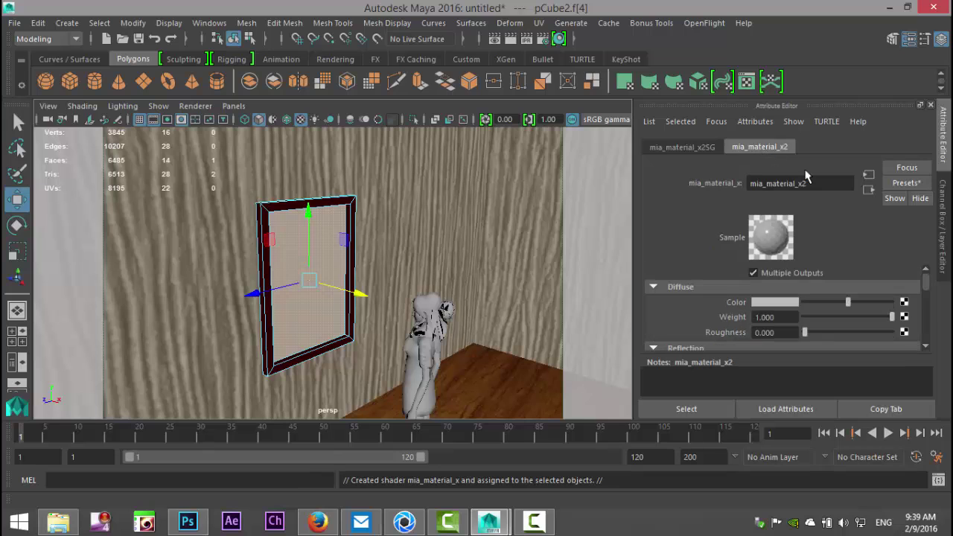
{"action": "left_click", "coordinate": [905, 184]}
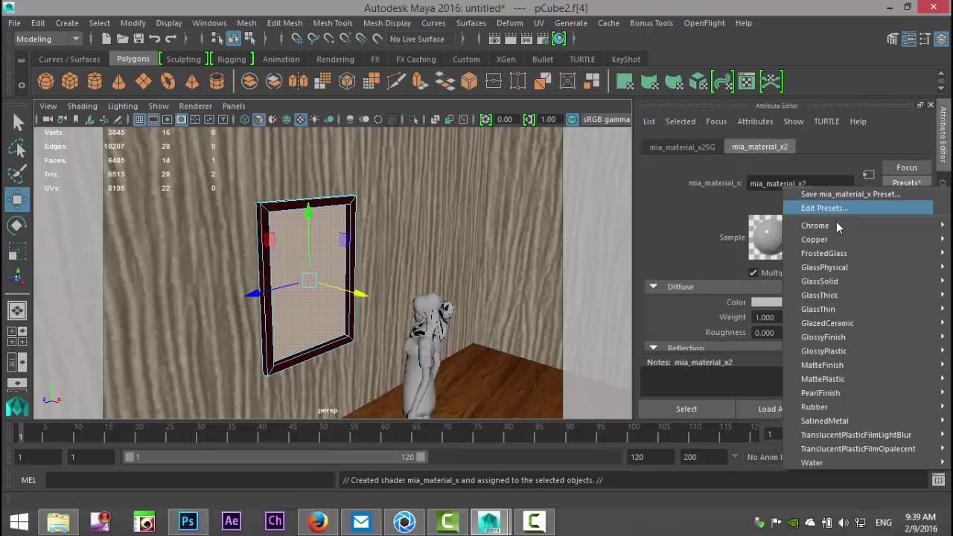
{"action": "mouse_move", "coordinate": [827, 225]}
{"action": "left_click", "coordinate": [725, 229]}
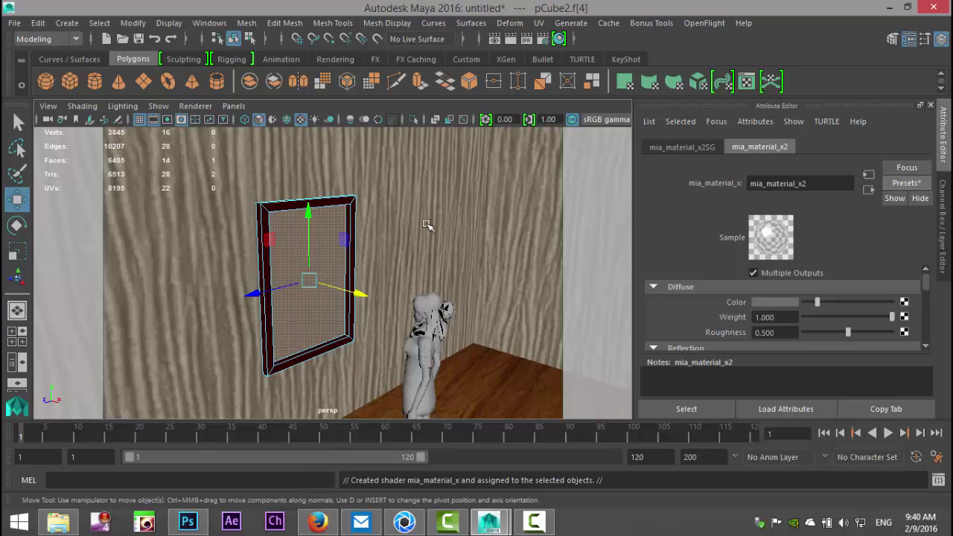
Switch to the Firefox browser and search Google for "download mental ray plugin for maya 2016".
{"action": "key", "text": "alt+Tab"}
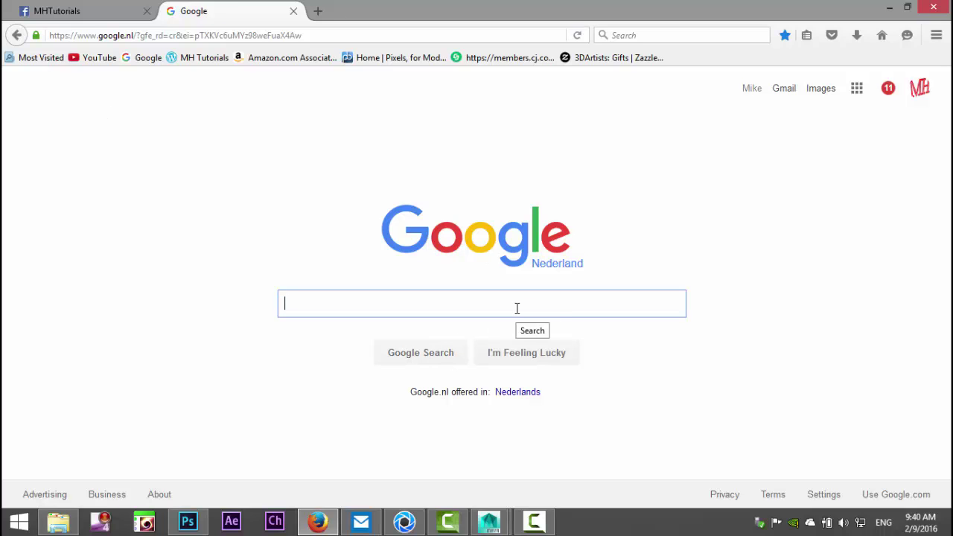
{"action": "type", "text": "download m"}
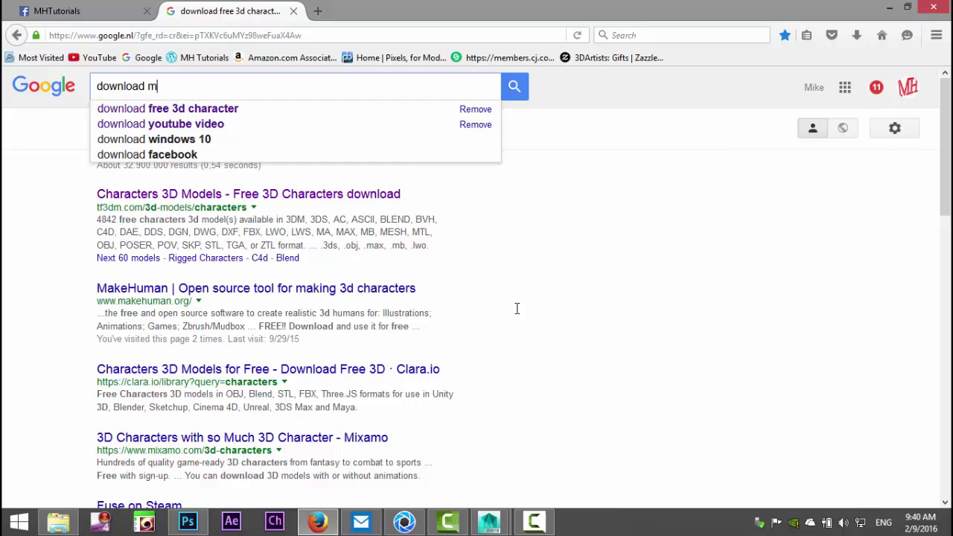
{"action": "type", "text": "ental ray p"}
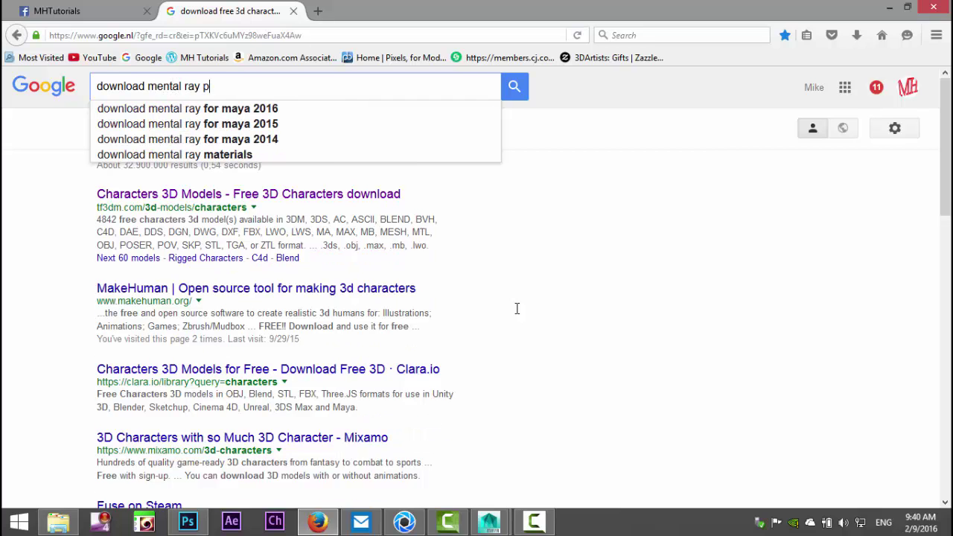
{"action": "type", "text": "lugin "}
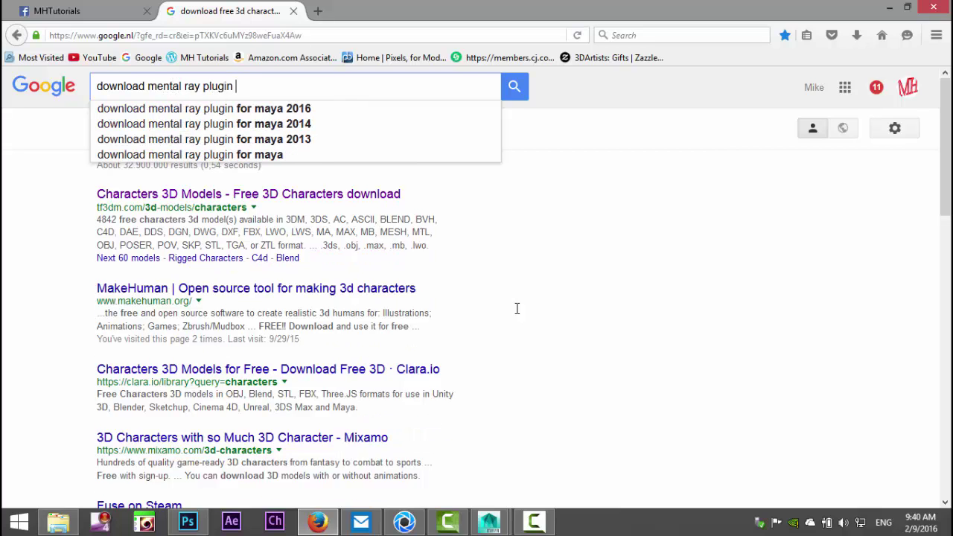
{"action": "type", "text": "for maya 2016"}
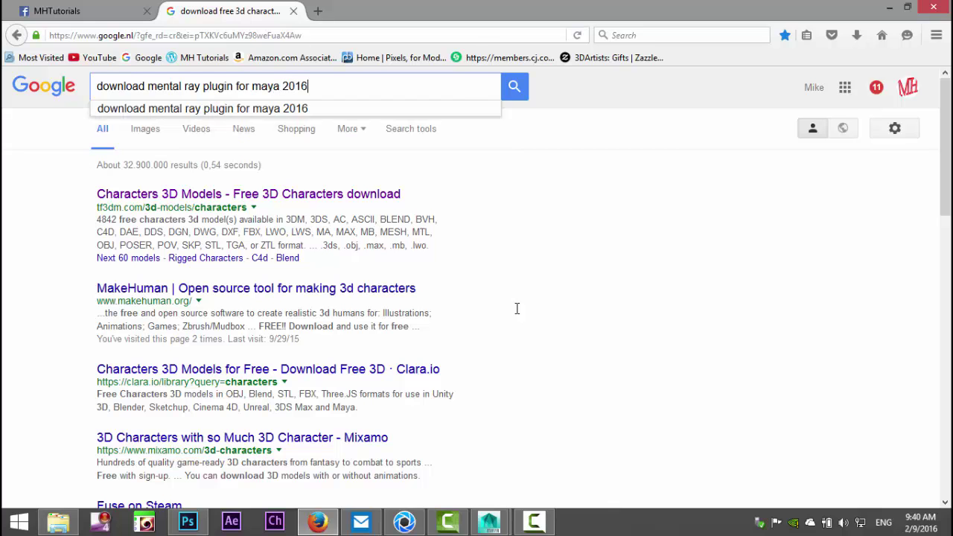
{"action": "key", "text": "Return"}
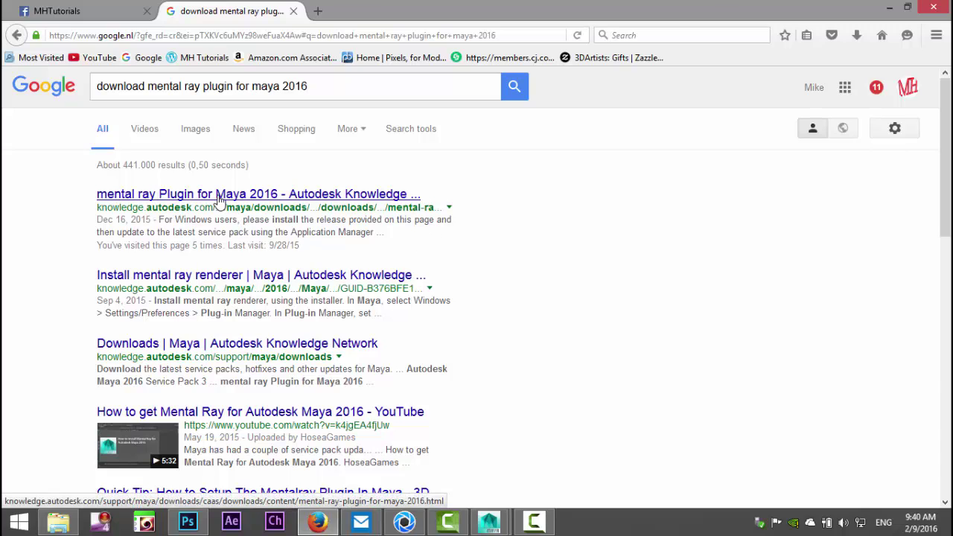
Open the Autodesk Knowledge Network page for the mental ray Plugin for Maya 2016 and review its installation notes and download files.
{"action": "left_click", "coordinate": [184, 198]}
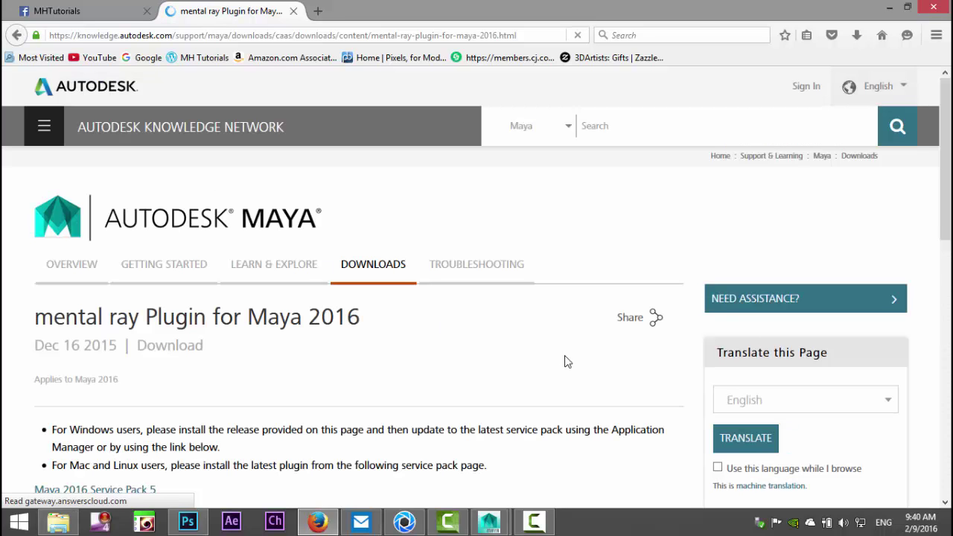
{"action": "scroll", "coordinate": [216, 337], "scroll_direction": "down", "scroll_amount": 2}
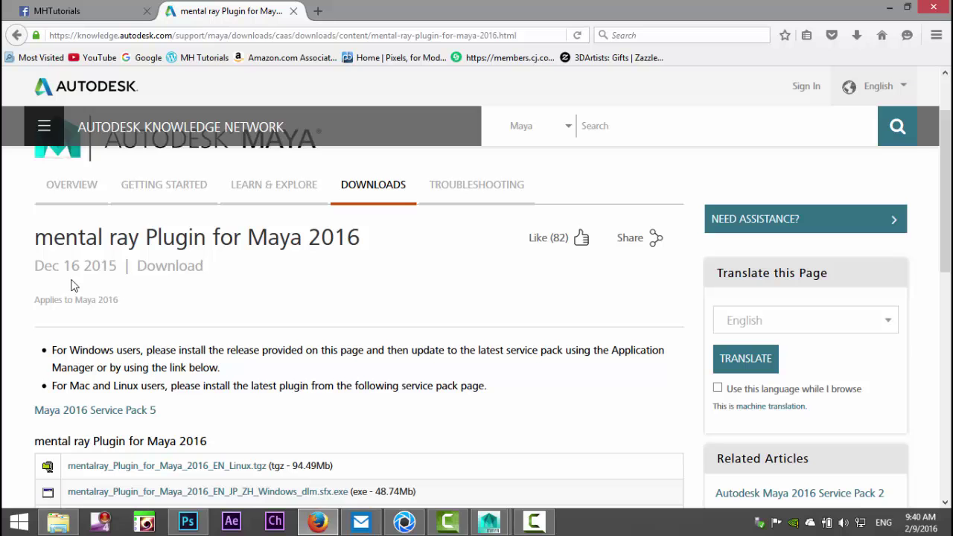
{"action": "scroll", "coordinate": [547, 333], "scroll_direction": "down", "scroll_amount": 2}
{"action": "scroll", "coordinate": [555, 334], "scroll_direction": "down", "scroll_amount": 1}
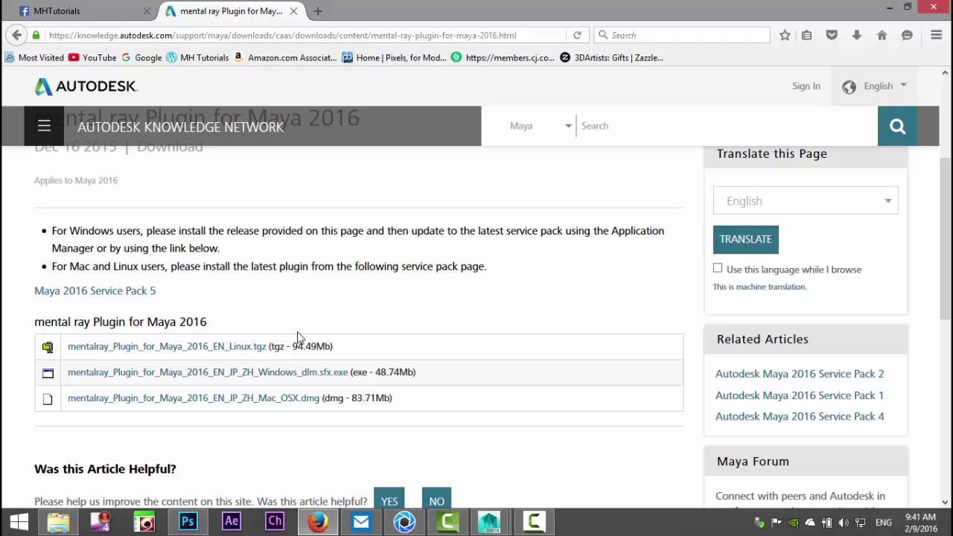
{"action": "scroll", "coordinate": [412, 407], "scroll_direction": "up", "scroll_amount": 5}
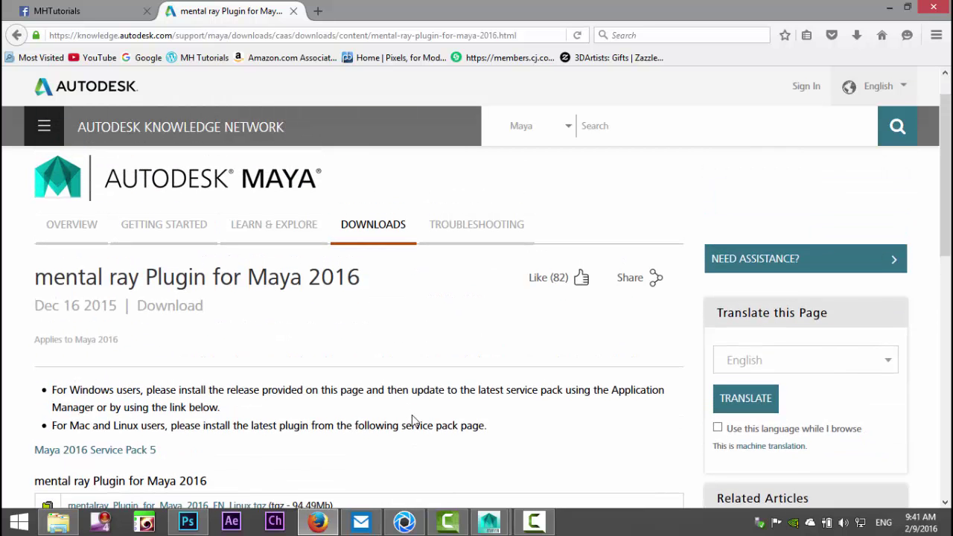
Switch back to Maya and check the load status of the mental ray plug-in Mayatomr.mll in the Plug-in Manager.
{"action": "key", "text": "alt+Tab"}
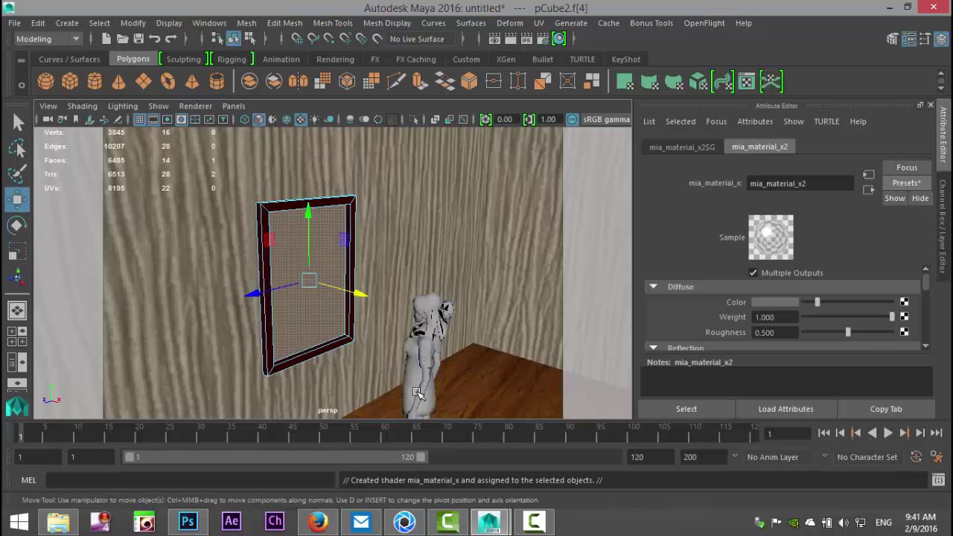
{"action": "left_click", "coordinate": [209, 22]}
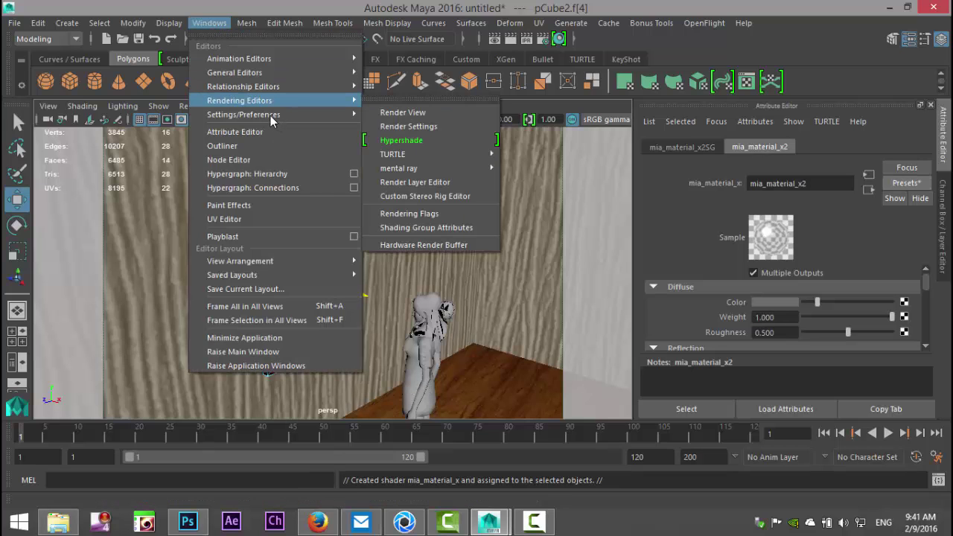
{"action": "mouse_move", "coordinate": [270, 115]}
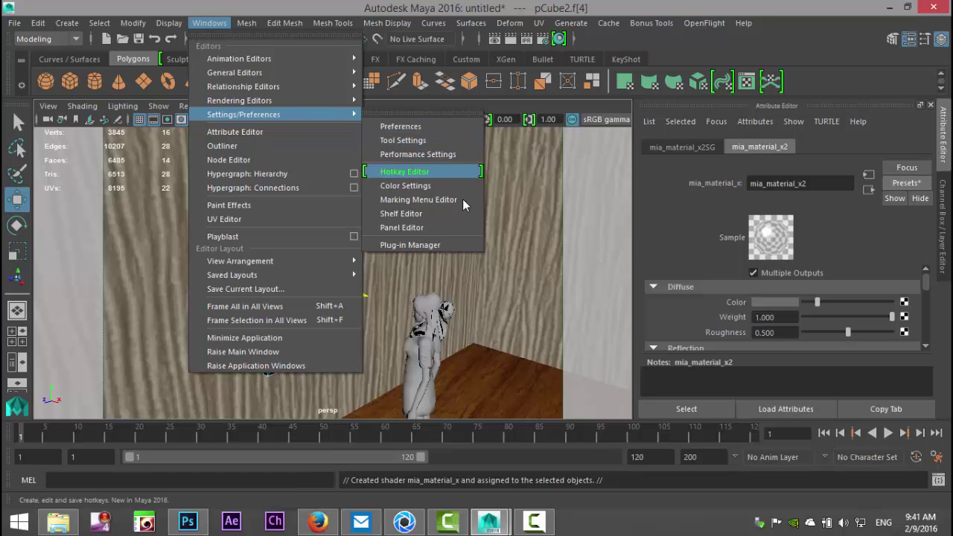
{"action": "left_click", "coordinate": [459, 243]}
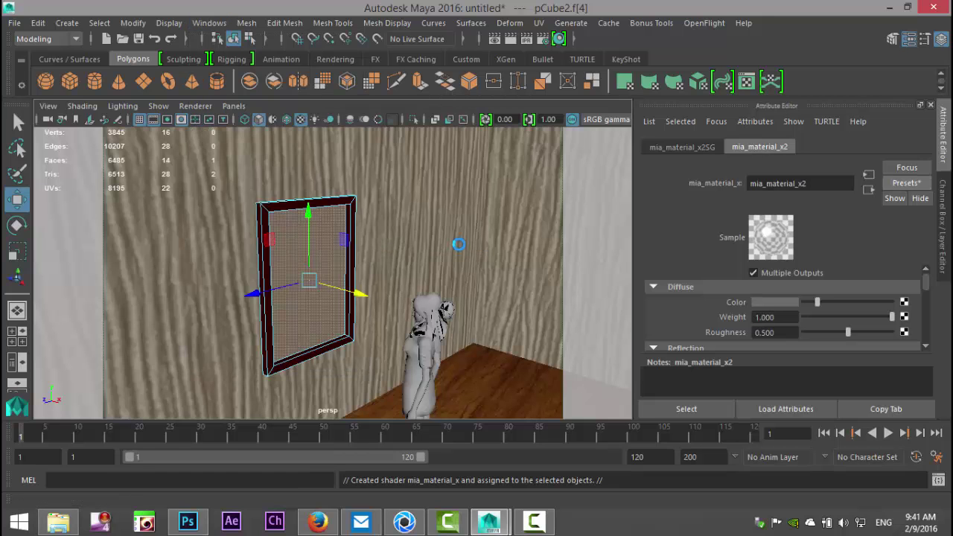
{"action": "scroll", "coordinate": [363, 298], "scroll_direction": "down", "scroll_amount": 5}
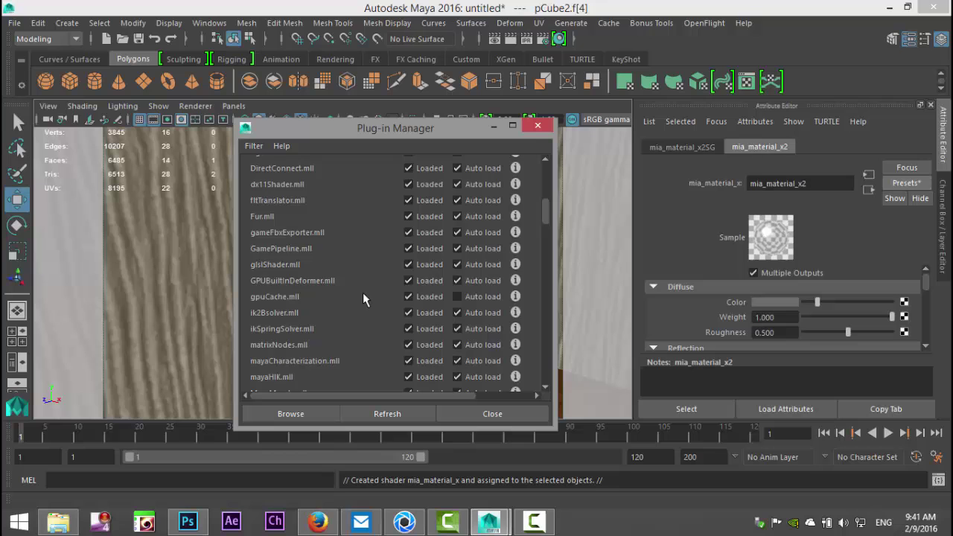
{"action": "scroll", "coordinate": [363, 297], "scroll_direction": "down", "scroll_amount": 12}
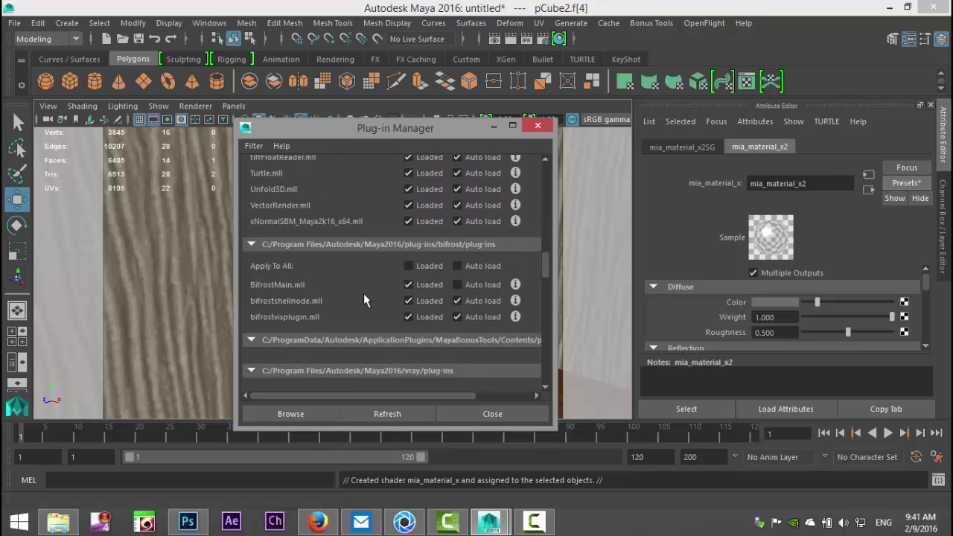
{"action": "scroll", "coordinate": [364, 293], "scroll_direction": "down", "scroll_amount": 6}
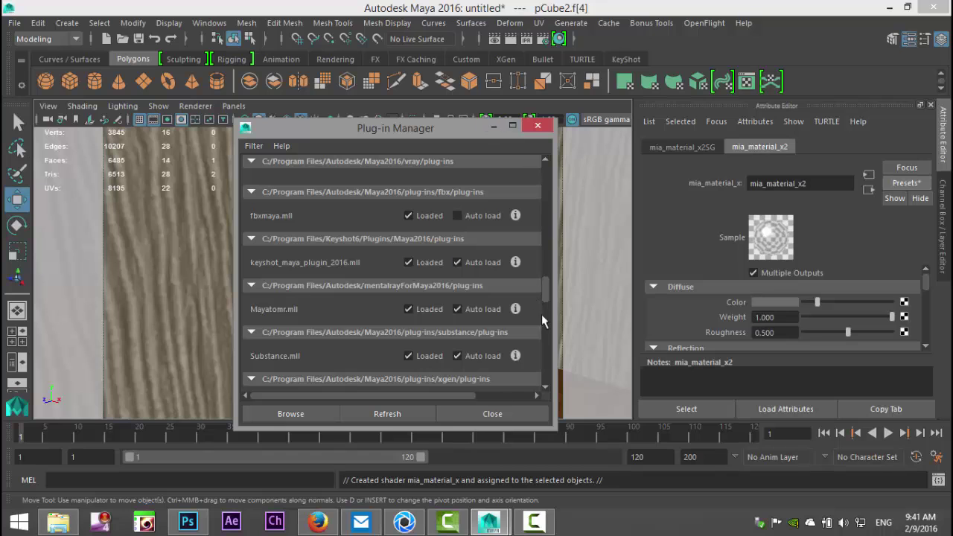
{"action": "left_click", "coordinate": [537, 128]}
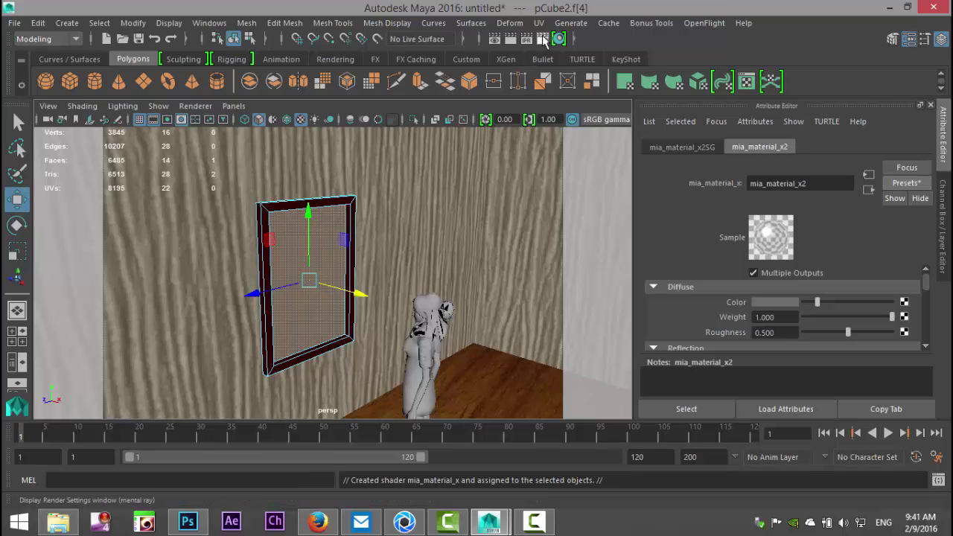
Check in the Render Settings which renderers are available and that mental ray is the one in use.
{"action": "left_click", "coordinate": [543, 40]}
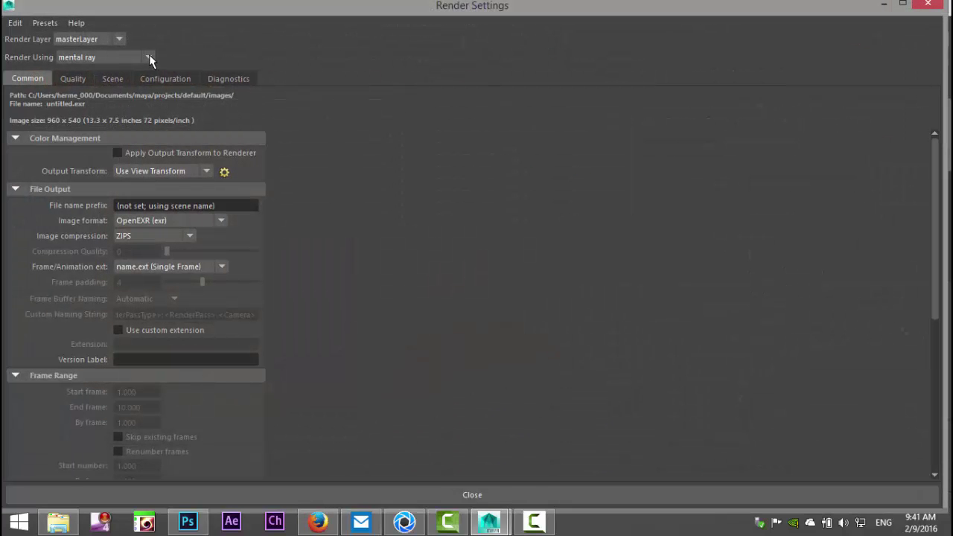
{"action": "left_click", "coordinate": [149, 58]}
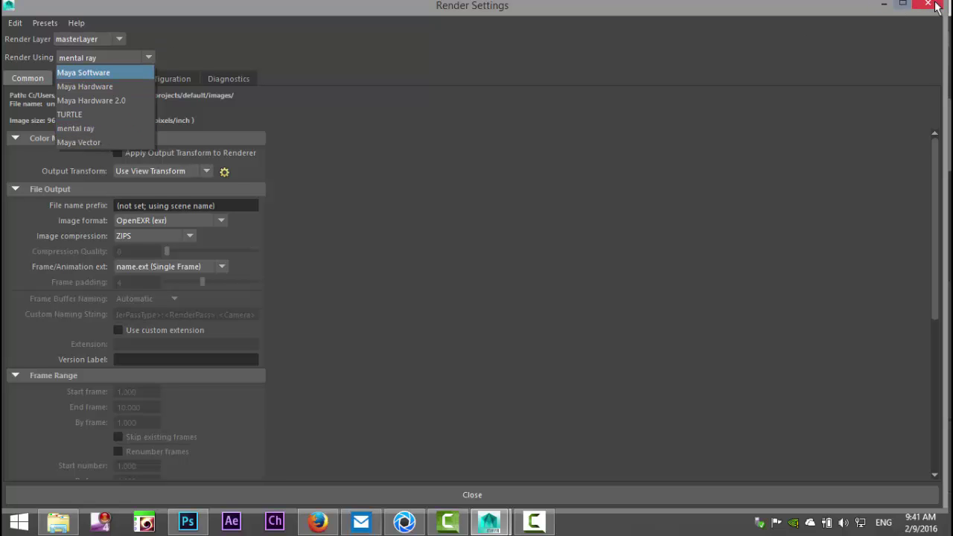
{"action": "left_click", "coordinate": [899, 4]}
{"action": "left_click", "coordinate": [927, 7]}
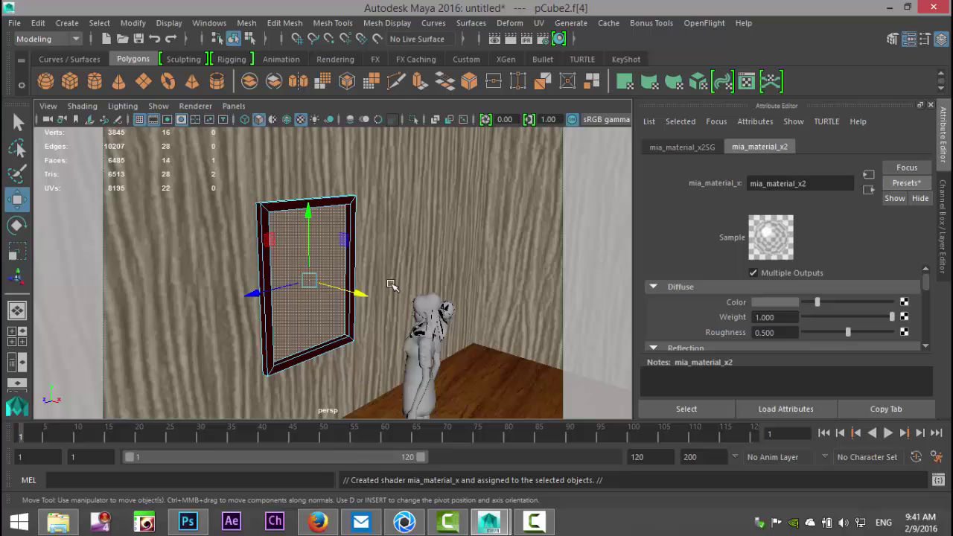
Review the mia materials offered for assigning a new material to the mirror face, without assigning one.
{"action": "right_click", "coordinate": [296, 247]}
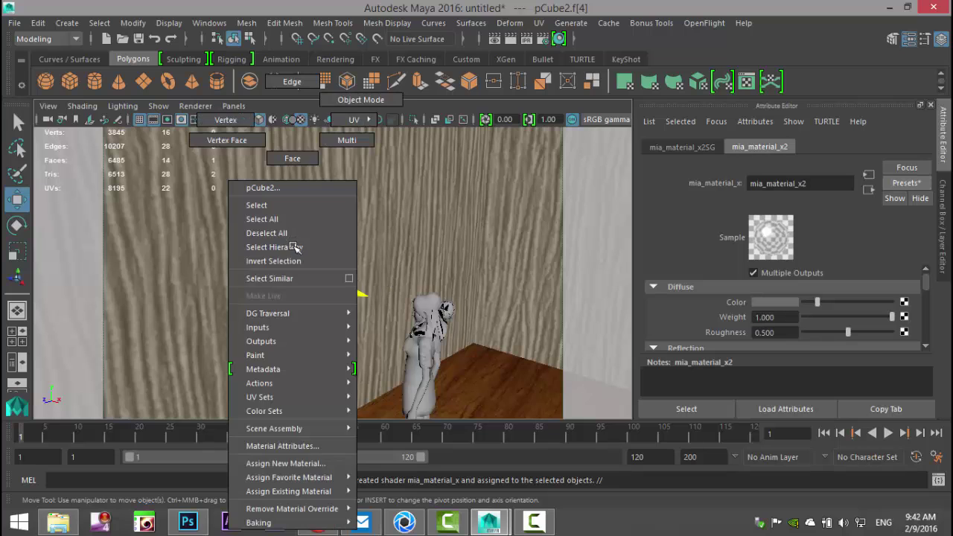
{"action": "left_click", "coordinate": [286, 463]}
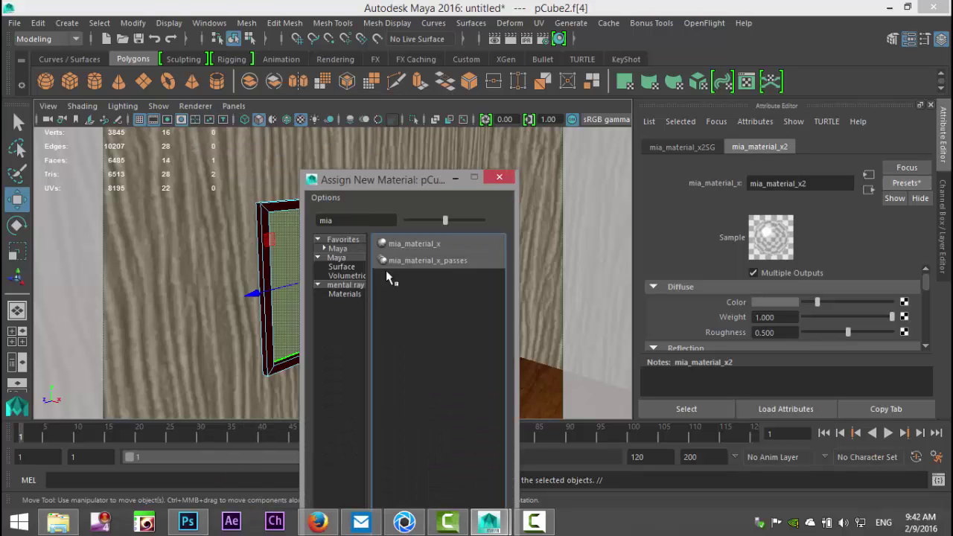
{"action": "left_click", "coordinate": [499, 176]}
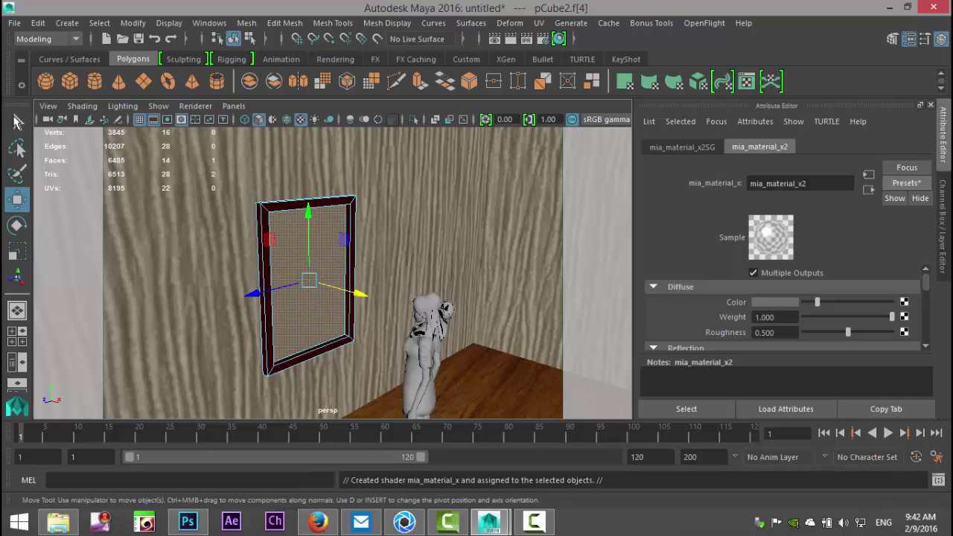
Restore the bookmarked camera view that frames the mirror and the full standing figure.
{"action": "left_click", "coordinate": [48, 105]}
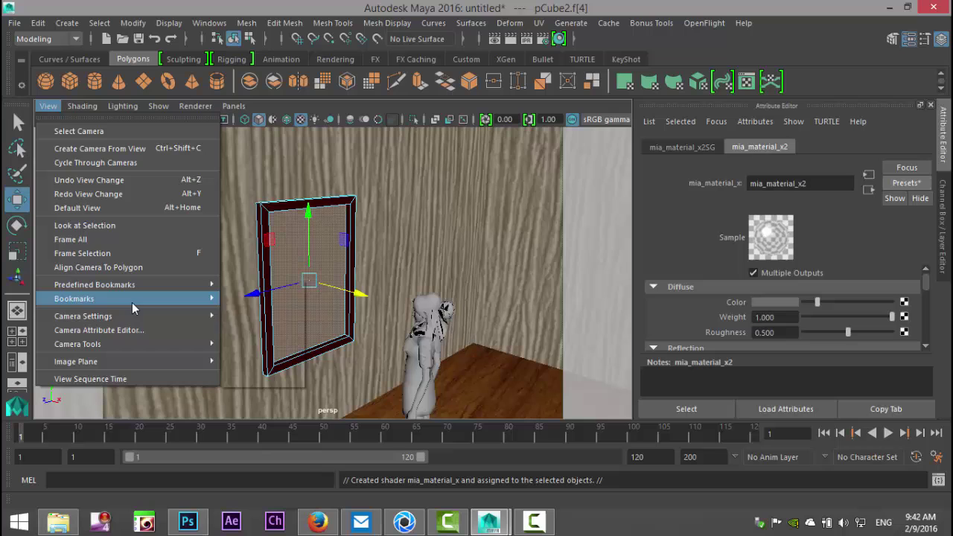
{"action": "mouse_move", "coordinate": [132, 302]}
{"action": "left_click", "coordinate": [256, 297]}
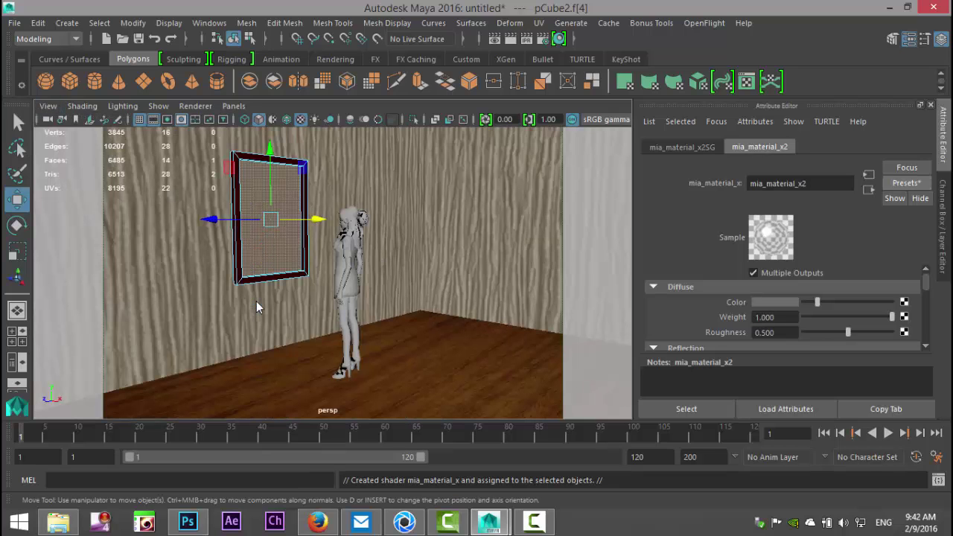
Verify that the Render Settings use mental ray, and render the current perspective view of the room.
{"action": "left_click", "coordinate": [544, 40]}
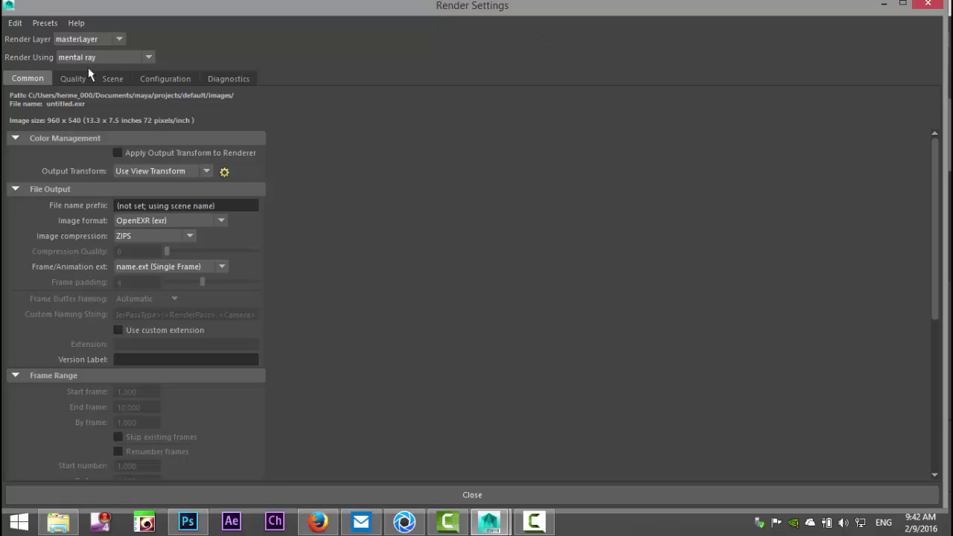
{"action": "left_click", "coordinate": [884, 6]}
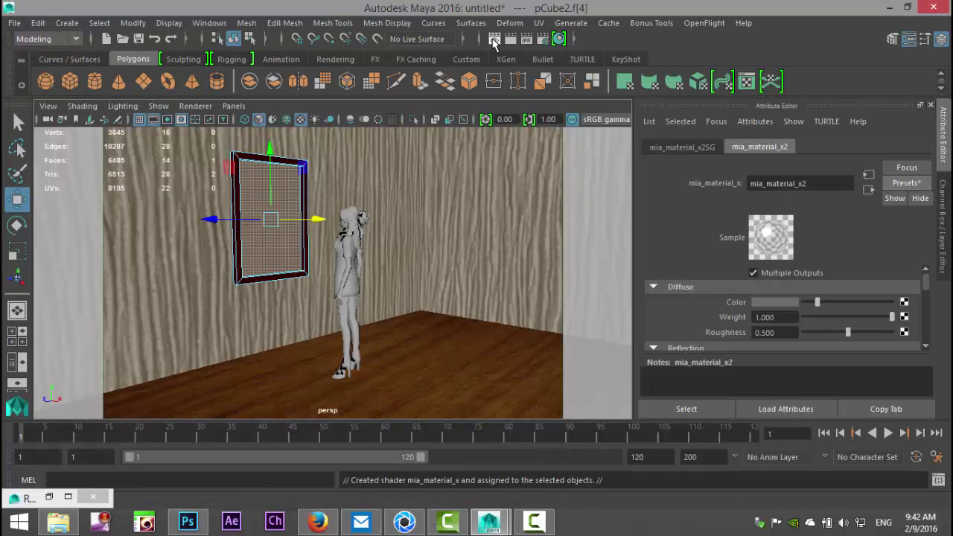
{"action": "left_click", "coordinate": [493, 41]}
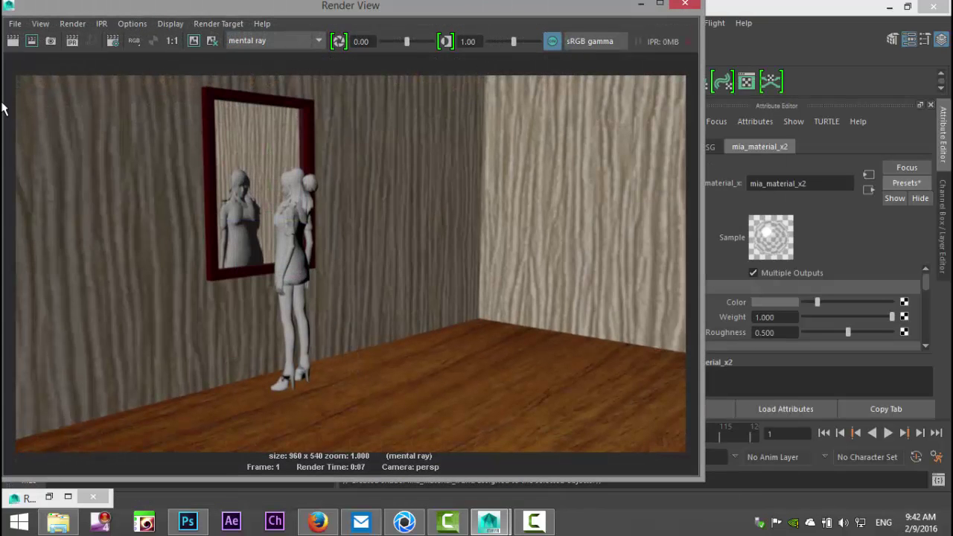